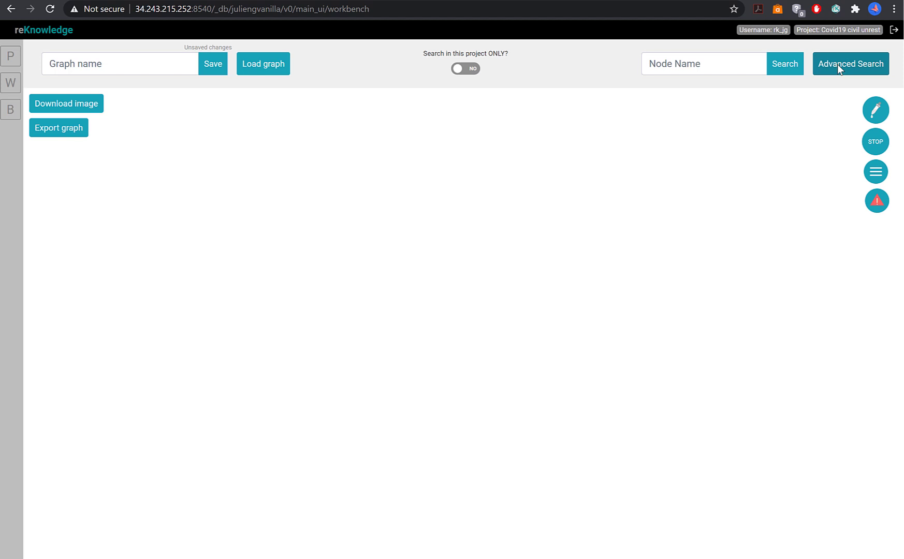
# Open the advanced search and attach a "with connections to nodes" block beneath the Find nodes block
pyautogui.click(836, 64)
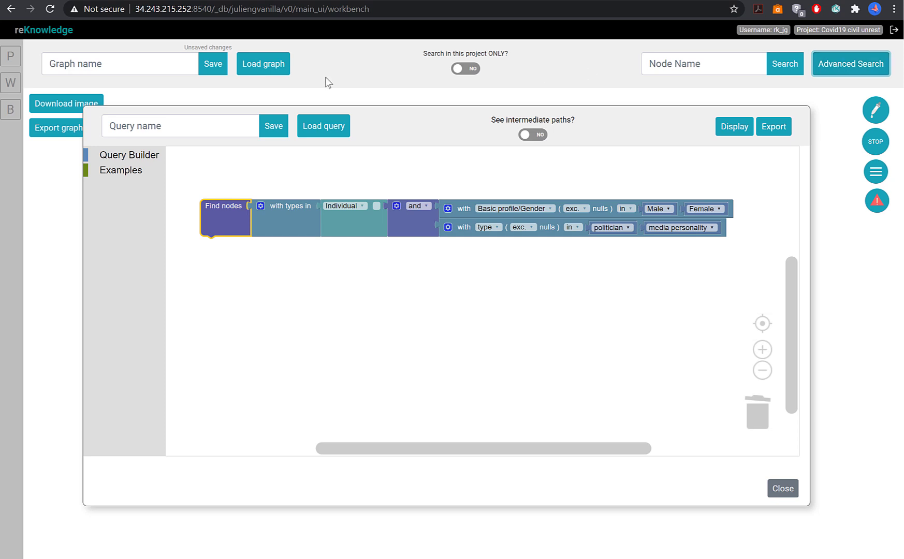
pyautogui.click(122, 156)
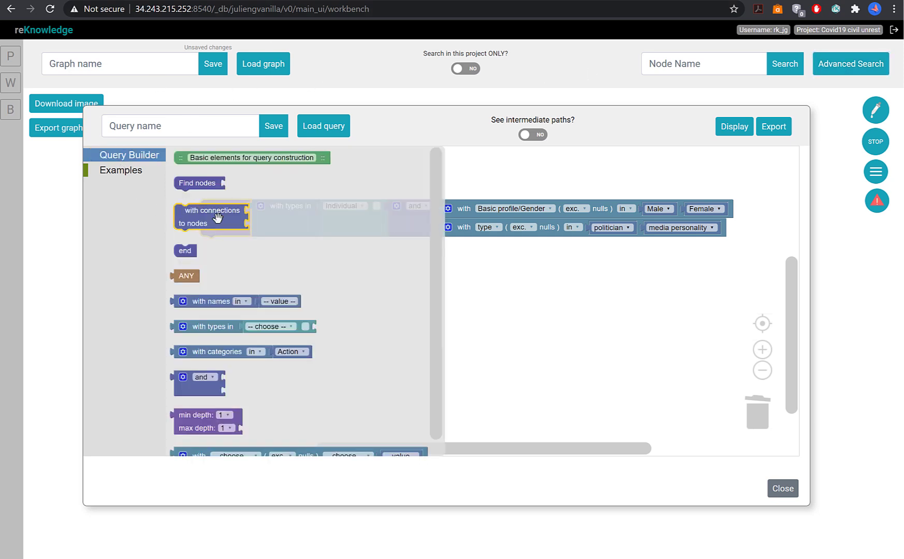
pyautogui.moveTo(189, 210); pyautogui.dragTo(218, 247)
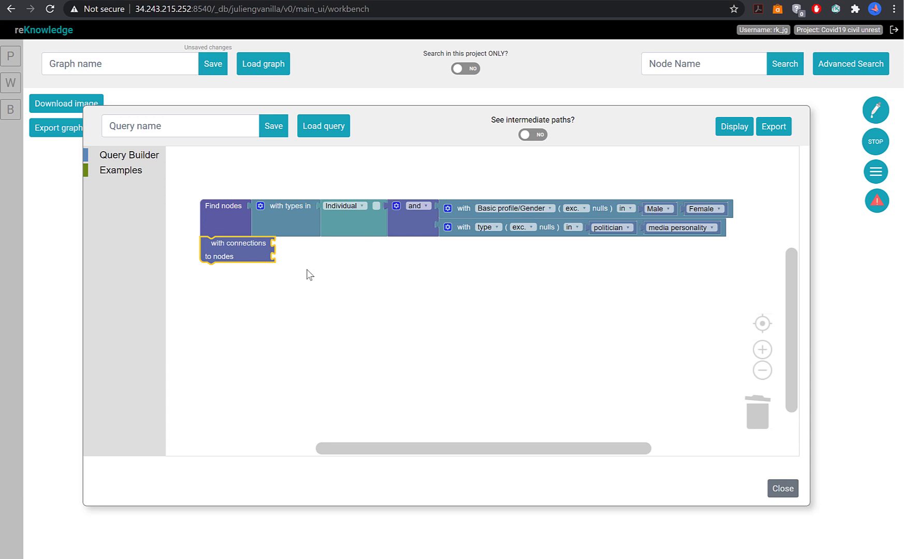
# Fill both the connections slot and the target nodes slot of the connections block with ANY
pyautogui.click(126, 156)
pyautogui.click(181, 276)
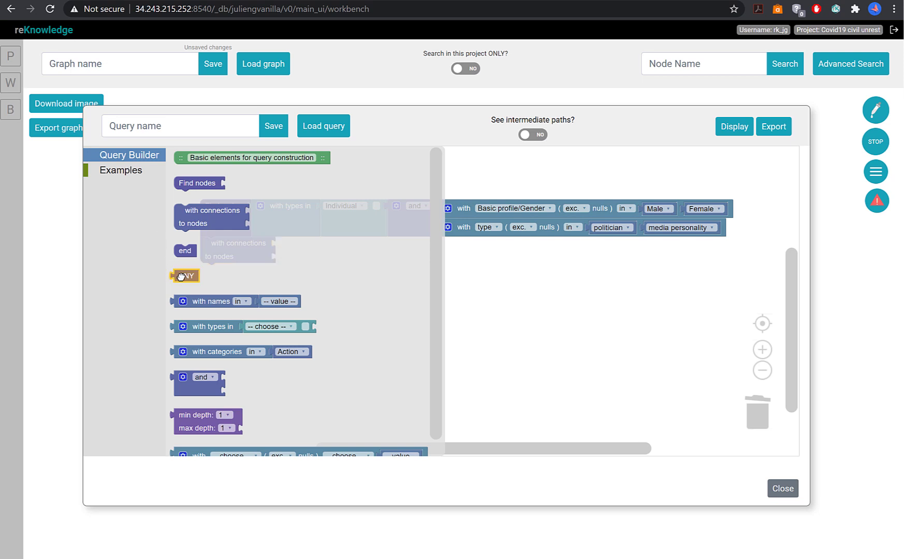
pyautogui.moveTo(181, 276); pyautogui.dragTo(318, 295)
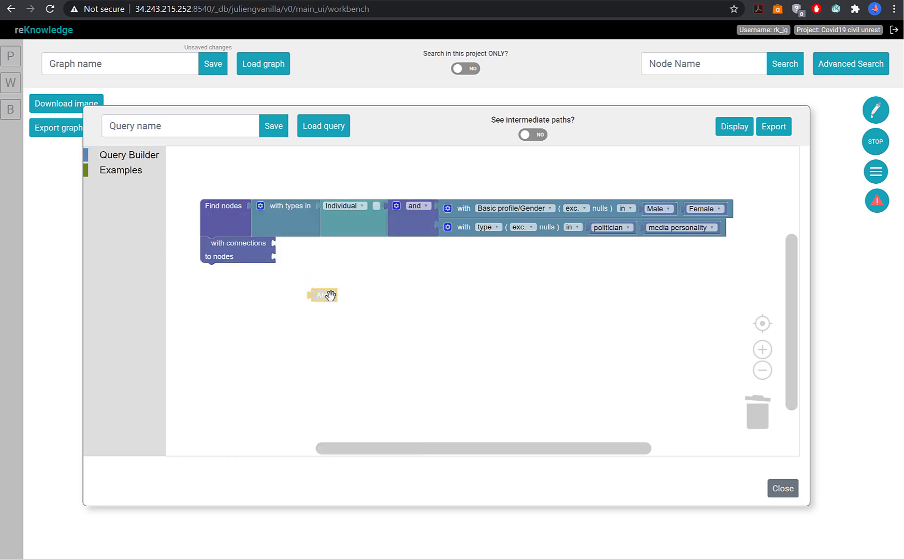
pyautogui.moveTo(330, 295); pyautogui.dragTo(296, 248)
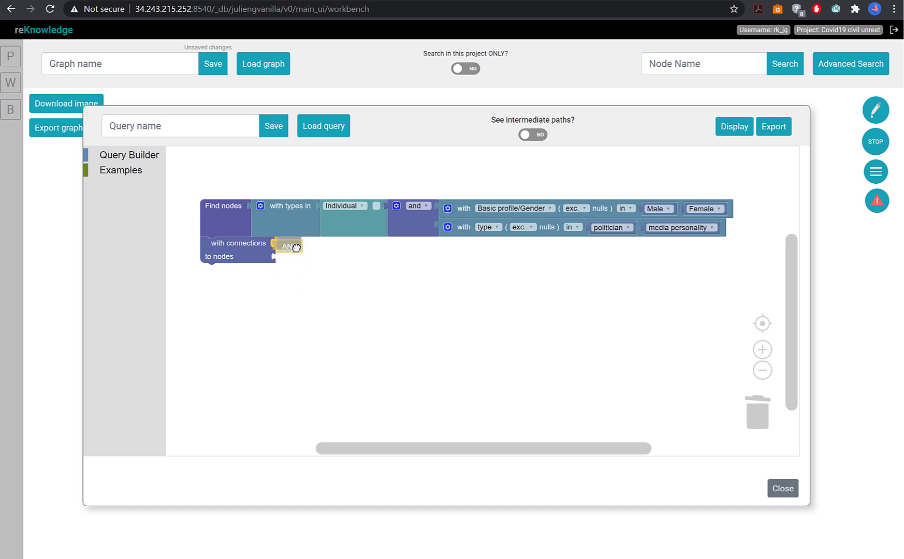
pyautogui.click(145, 155)
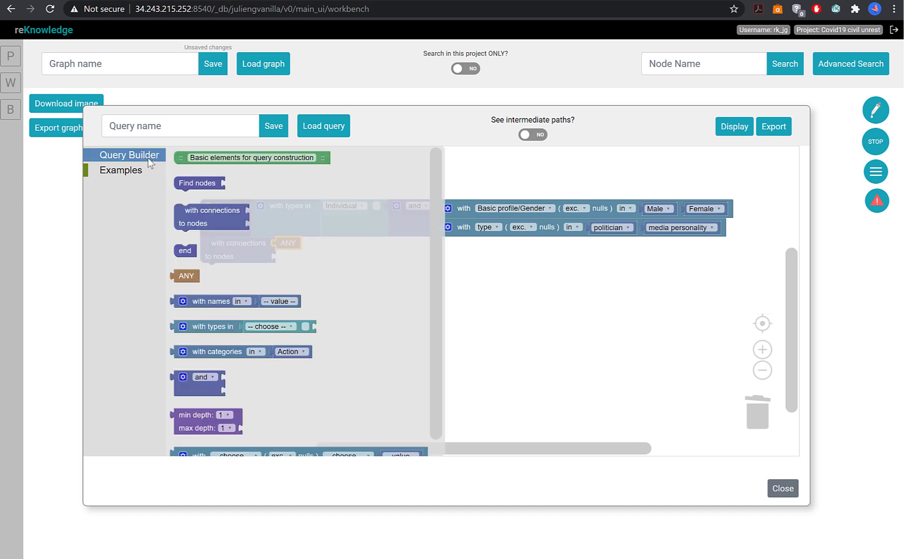
pyautogui.moveTo(195, 282); pyautogui.dragTo(296, 262)
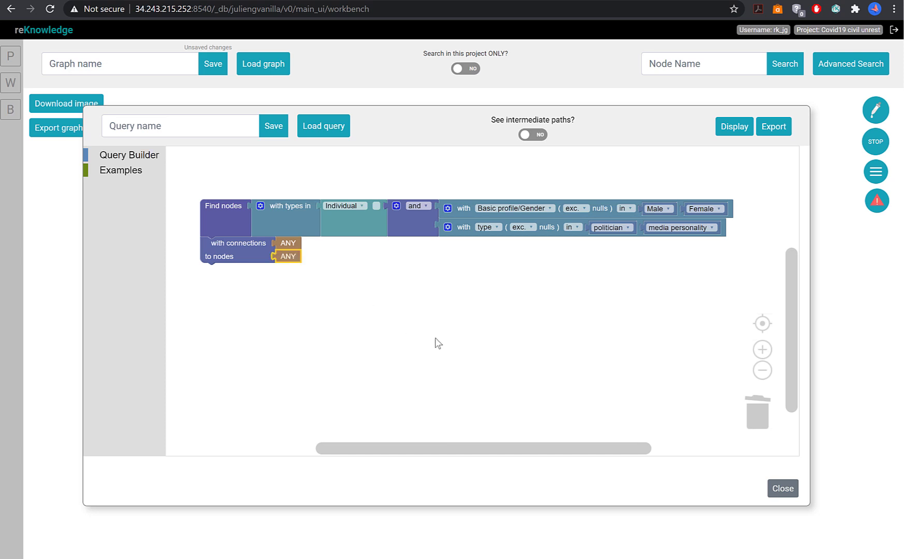
# Display the query results as a graph and pull the Donald Trump node away to examine its connections
pyautogui.click(730, 124)
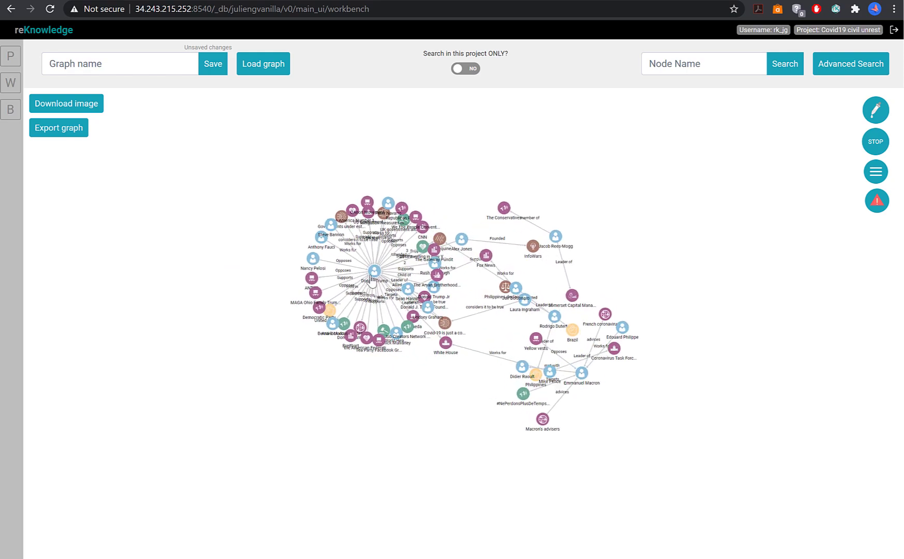
pyautogui.moveTo(371, 270); pyautogui.dragTo(31, 311)
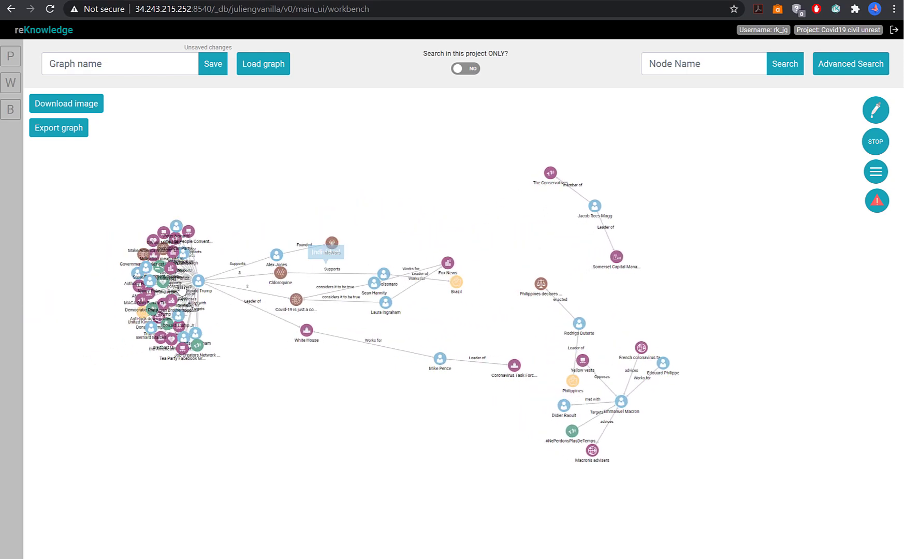
pyautogui.scroll(6, 161, 296)
pyautogui.scroll(-4, 228, 201)
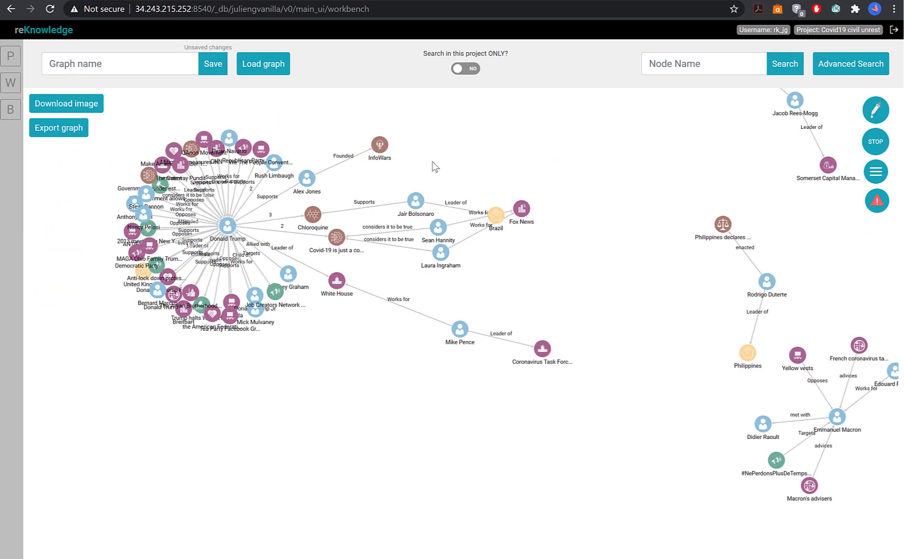
pyautogui.moveTo(442, 142); pyautogui.dragTo(351, 156)
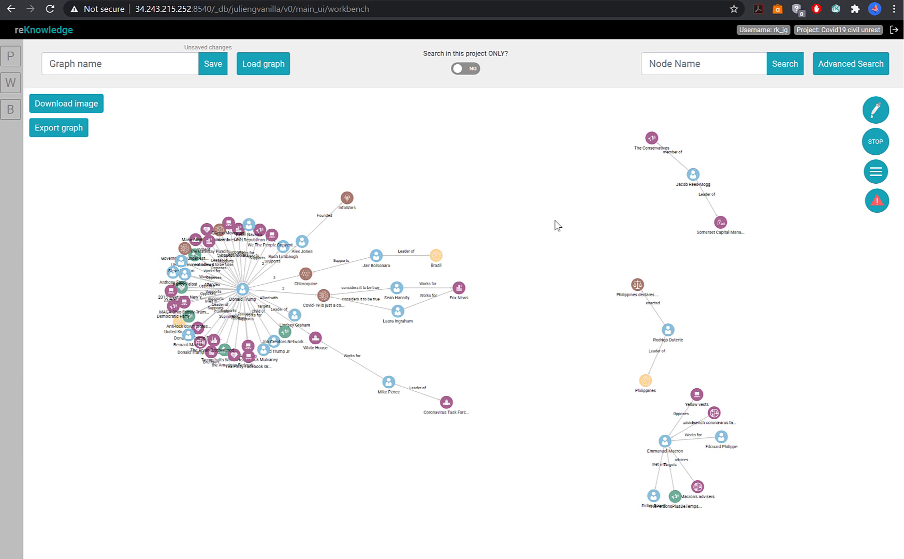
# Remove all nodes from the graph and delete both ANY blocks from the advanced search query
pyautogui.click(647, 312)
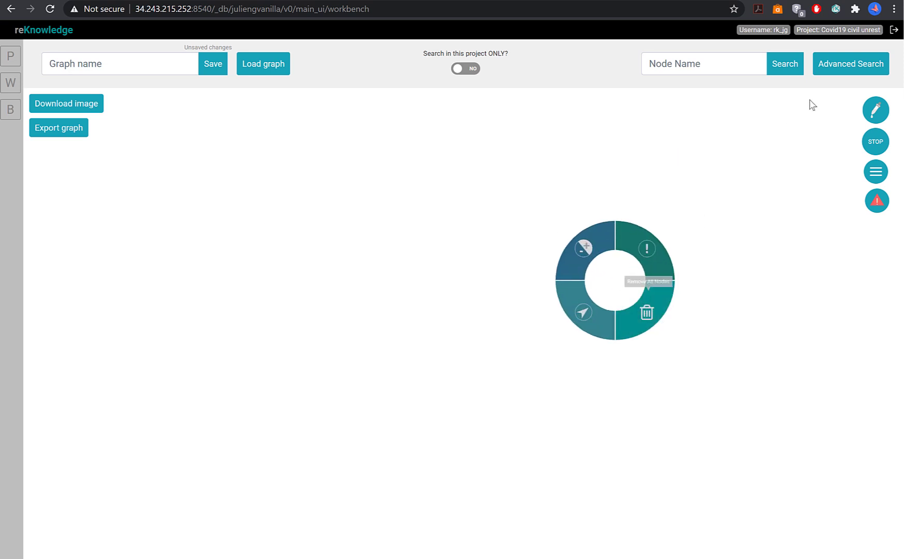
pyautogui.click(856, 66)
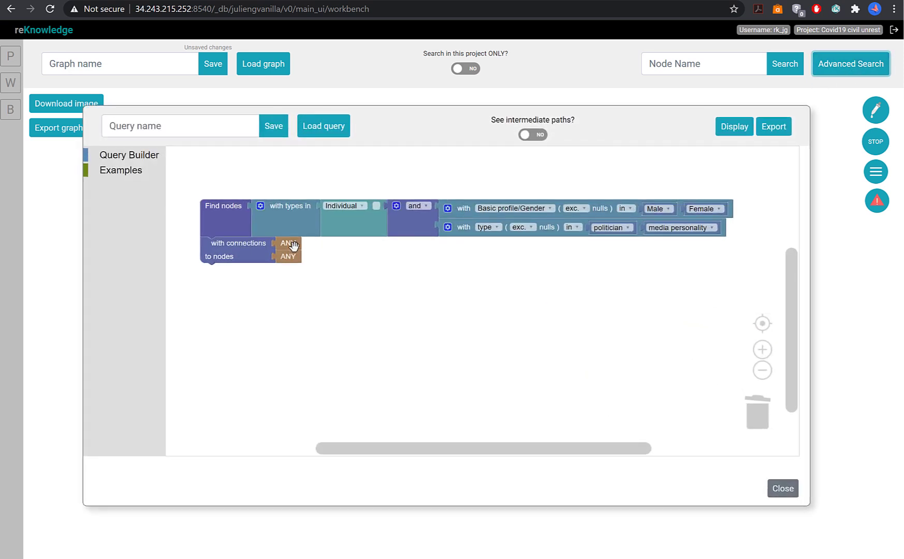
pyautogui.moveTo(283, 244); pyautogui.dragTo(343, 282)
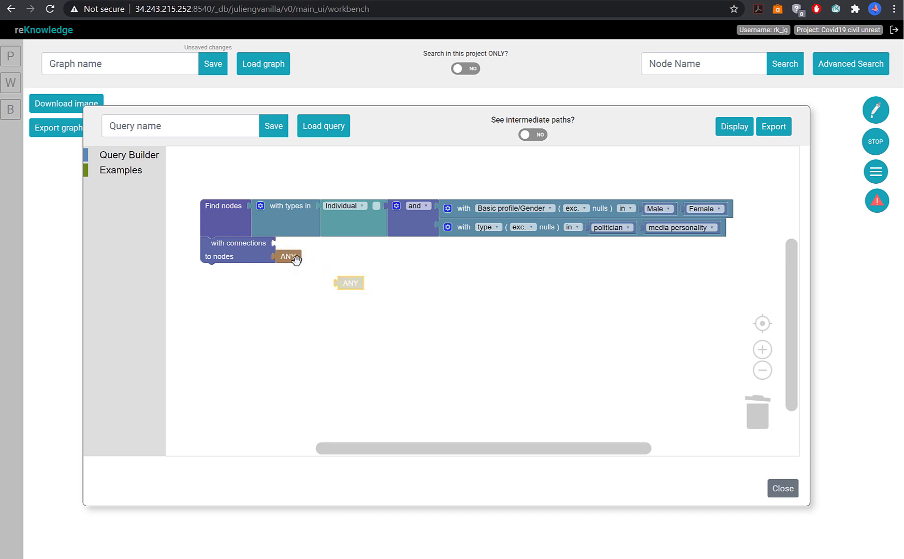
pyautogui.moveTo(297, 260); pyautogui.dragTo(759, 415)
pyautogui.moveTo(337, 308); pyautogui.dragTo(779, 422)
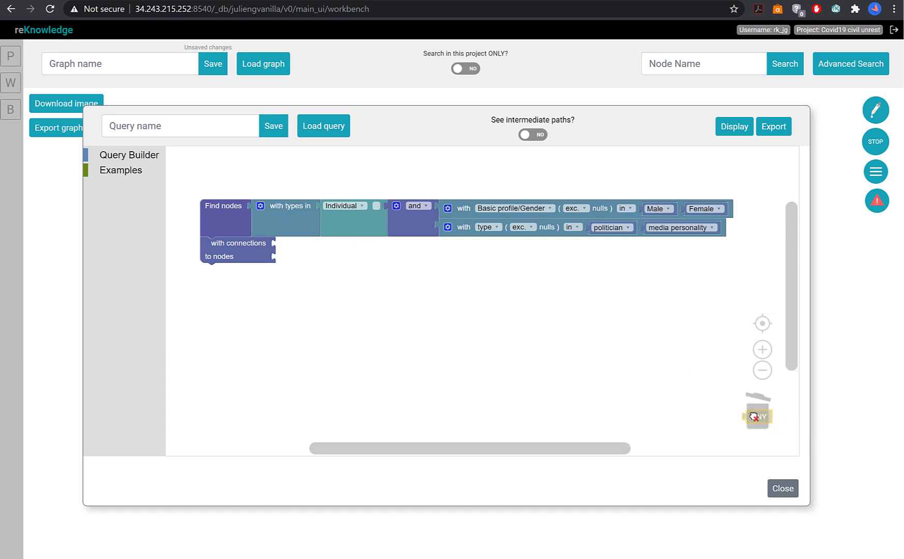
# Add a "with types in" condition with two type slots to the target nodes, choosing Entity with its checkbox ticked
pyautogui.click(127, 156)
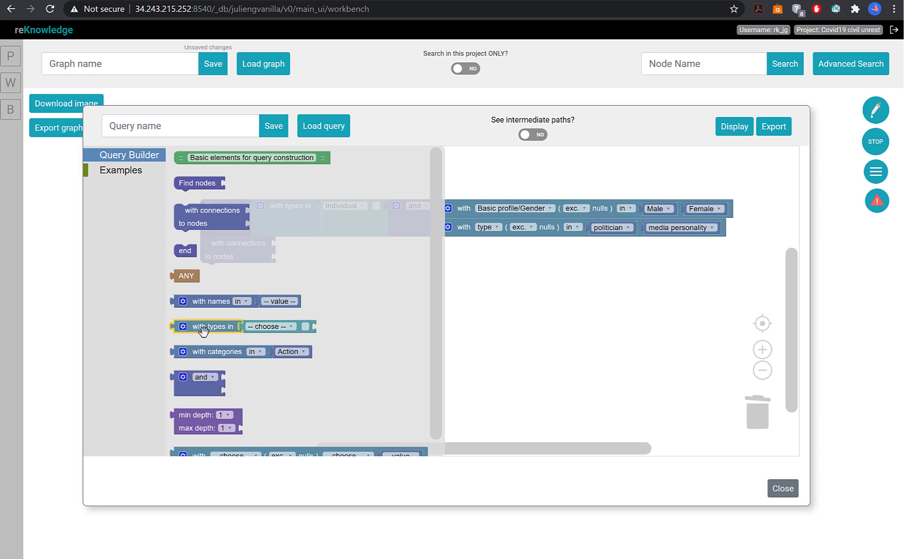
pyautogui.moveTo(204, 332); pyautogui.dragTo(289, 260)
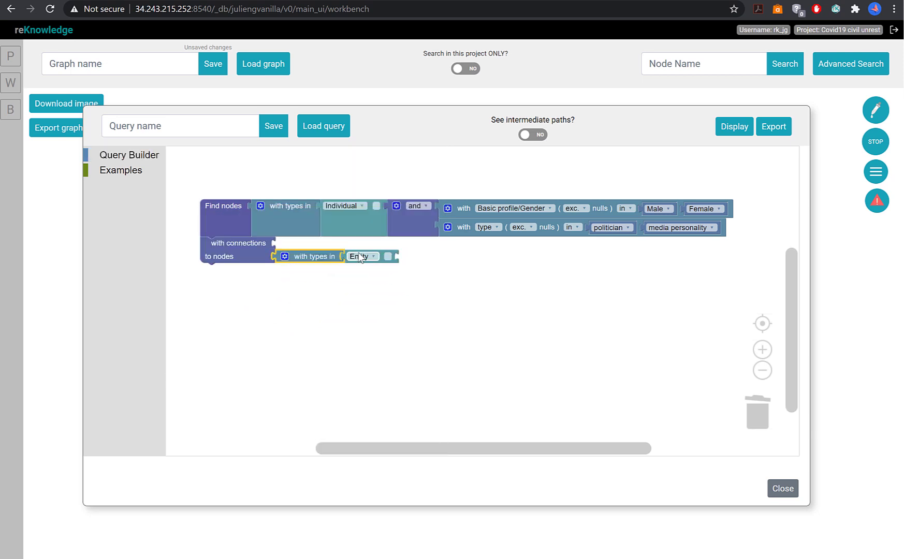
pyautogui.click(285, 256)
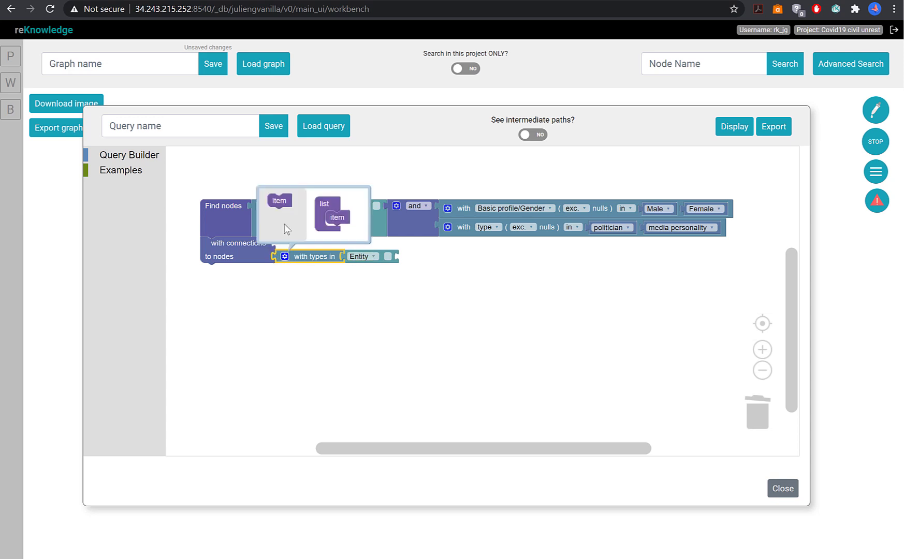
pyautogui.moveTo(280, 187); pyautogui.dragTo(336, 203)
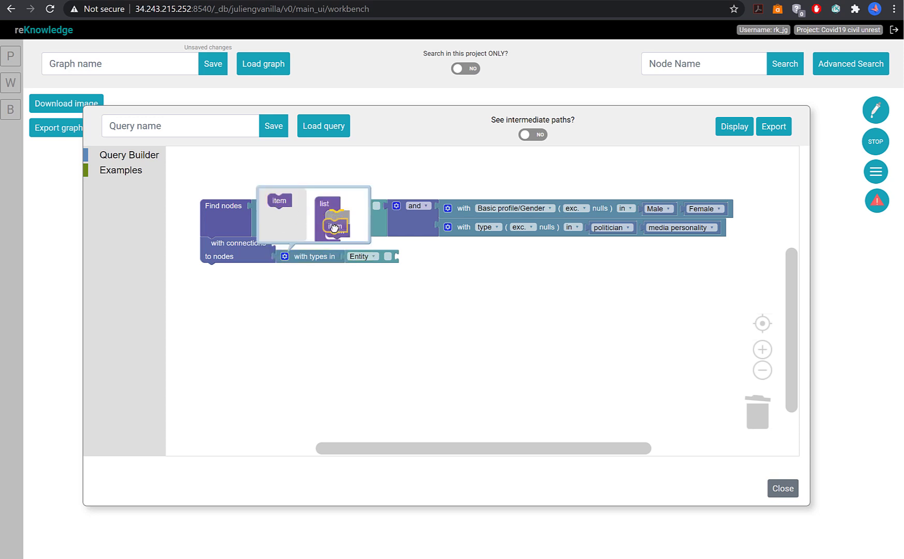
pyautogui.click(285, 255)
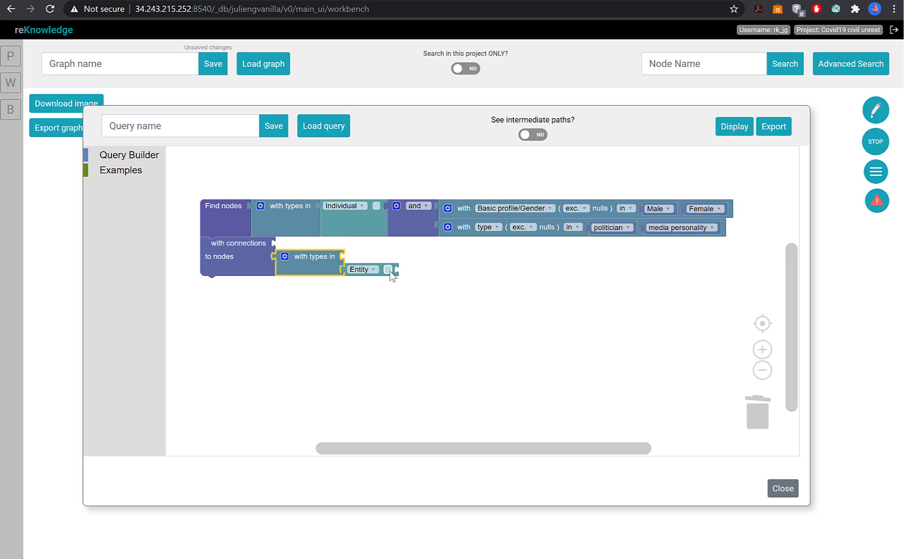
pyautogui.click(387, 270)
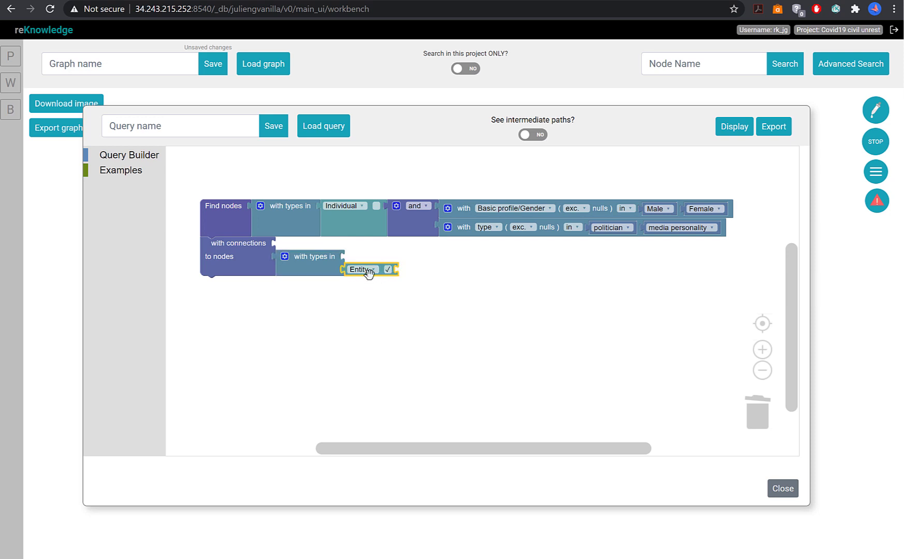
# Duplicate the Entity type block into the empty type slot, change it to Item and tick its checkbox
pyautogui.hotkey('ctrl', 'c')
pyautogui.hotkey('ctrl', 'v')
pyautogui.moveTo(380, 295); pyautogui.dragTo(368, 255)
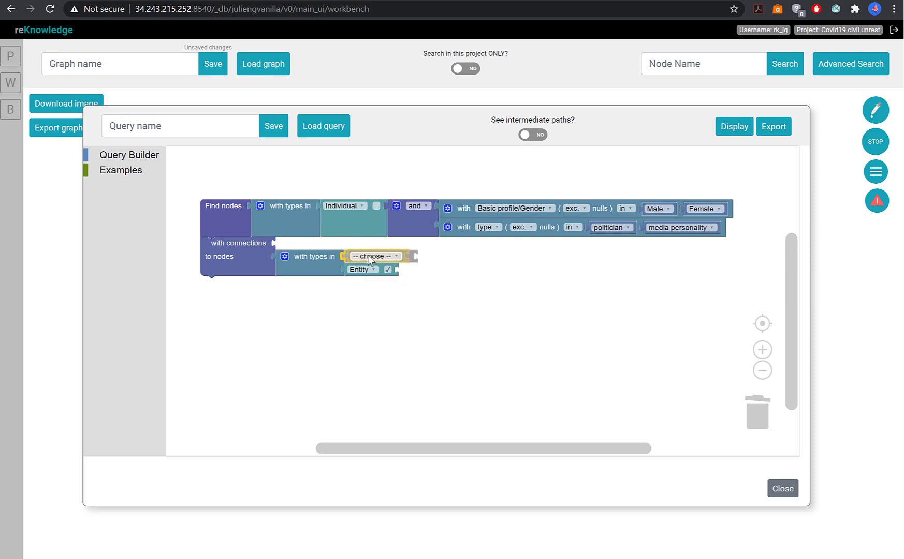
pyautogui.click(368, 256)
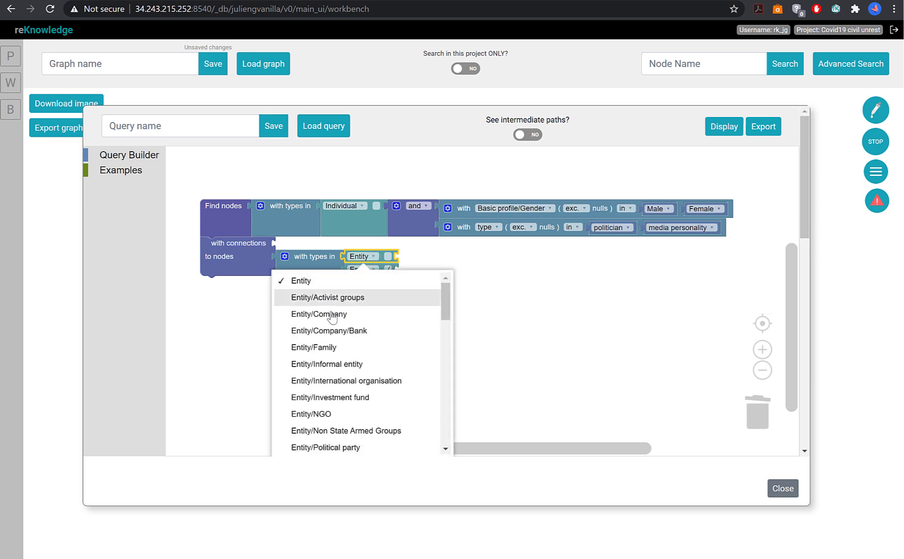
pyautogui.scroll(-5, 336, 329)
pyautogui.click(316, 404)
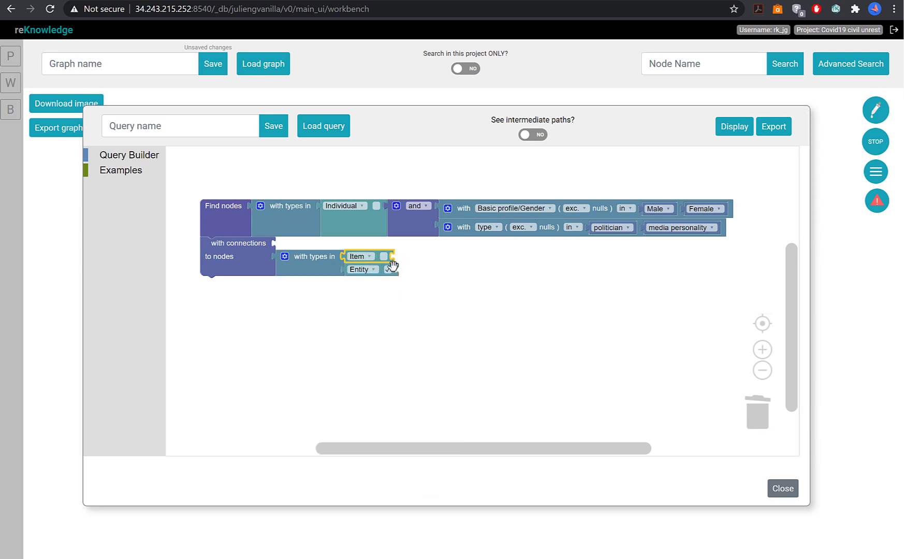
pyautogui.click(384, 257)
# Add a "with categories in" condition to the connections slot and set its category to Functional
pyautogui.click(128, 156)
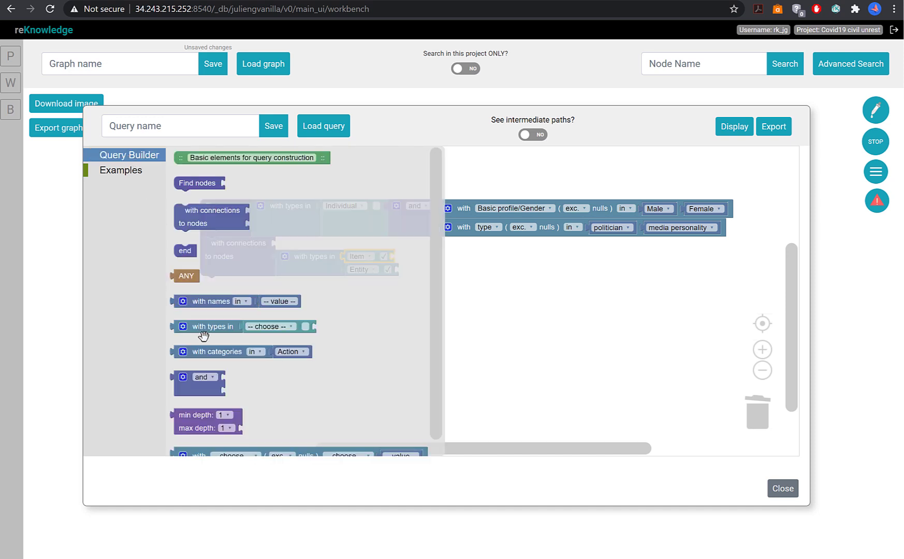
pyautogui.scroll(-1, 210, 360)
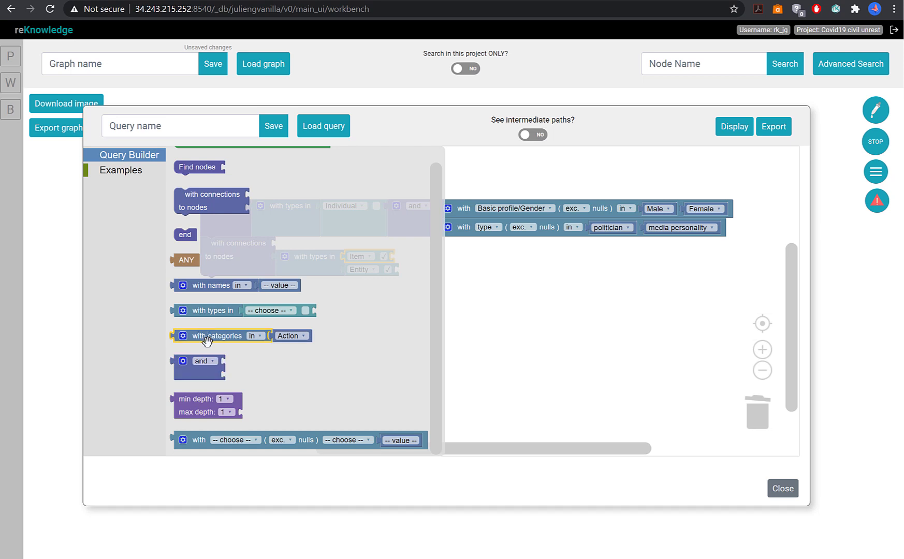
pyautogui.moveTo(207, 340); pyautogui.dragTo(312, 247)
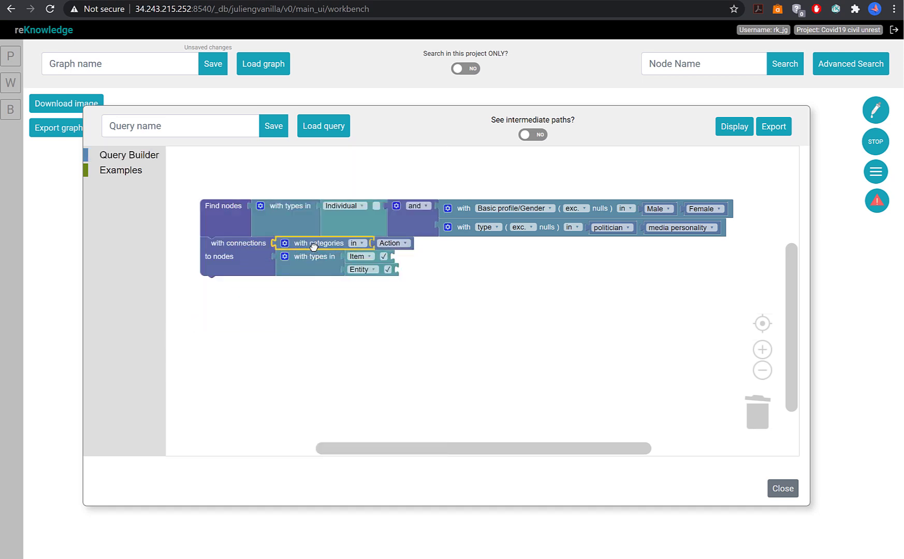
pyautogui.click(399, 245)
pyautogui.click(396, 369)
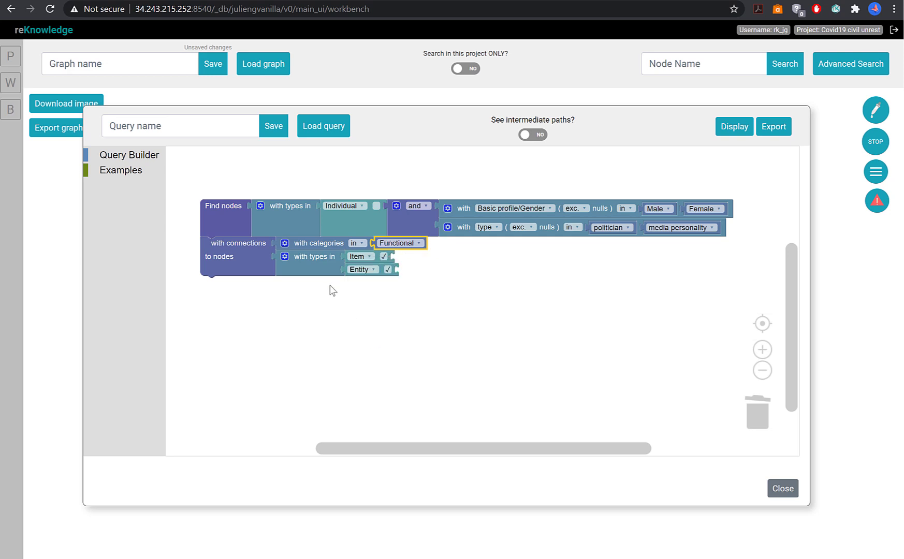
# Add two more value slots to the connection categories condition
pyautogui.click(284, 243)
pyautogui.moveTo(279, 187); pyautogui.dragTo(337, 207)
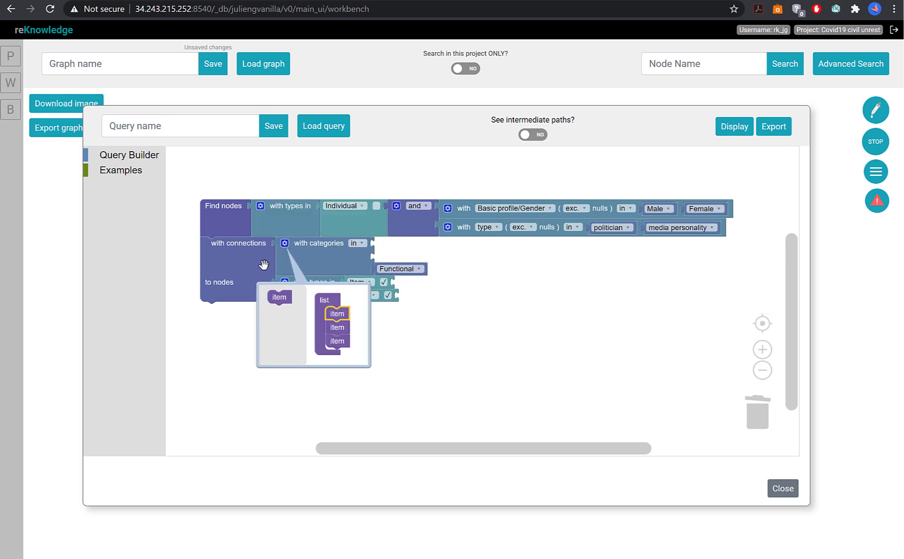
pyautogui.click(298, 242)
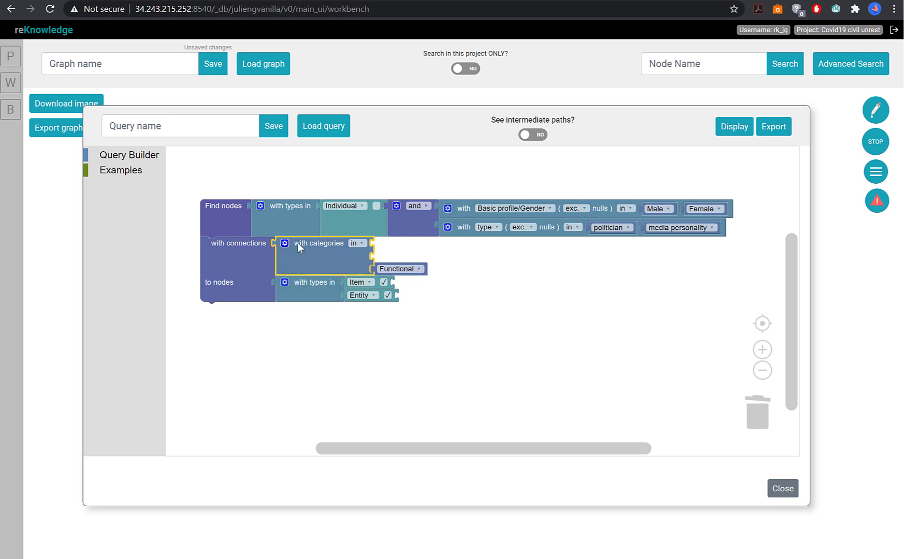
# Duplicate the Functional category into the middle category slot and change the copy to Mechanical
pyautogui.click(419, 269)
pyautogui.press('Escape')
pyautogui.hotkey('ctrl', 'c')
pyautogui.hotkey('ctrl', 'v')
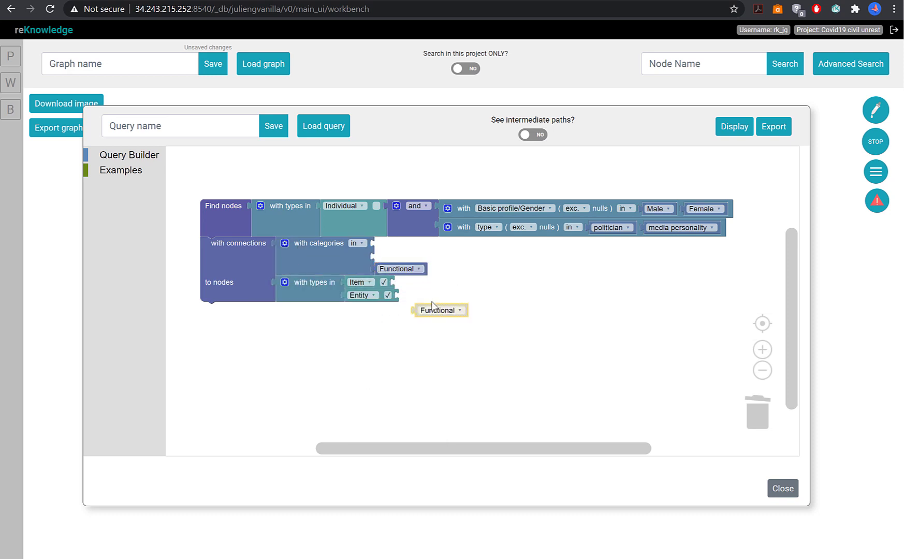
pyautogui.moveTo(425, 309); pyautogui.dragTo(384, 256)
pyautogui.click(384, 256)
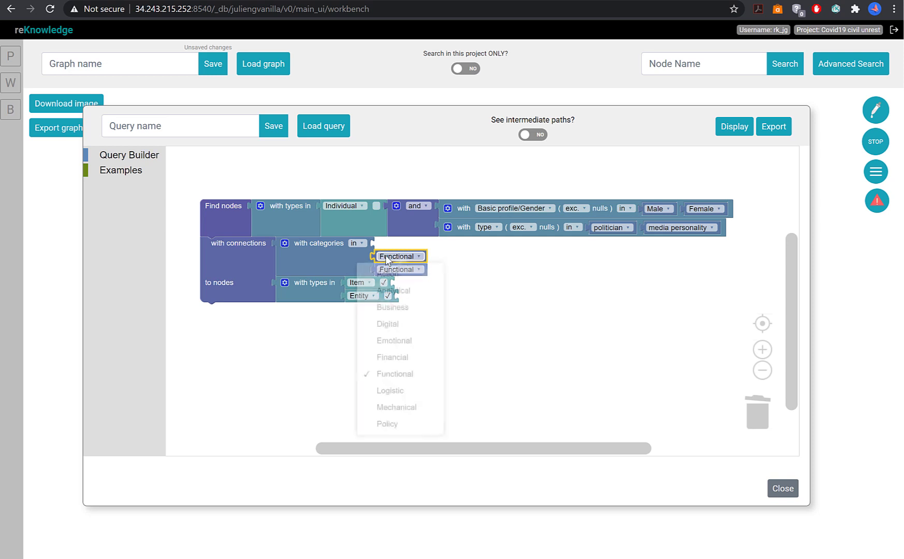
pyautogui.click(396, 414)
# Duplicate the Mechanical category into the empty first slot of the connection categories condition and change the copy to Analytical
pyautogui.hotkey('ctrl', 'c')
pyautogui.hotkey('ctrl', 'v')
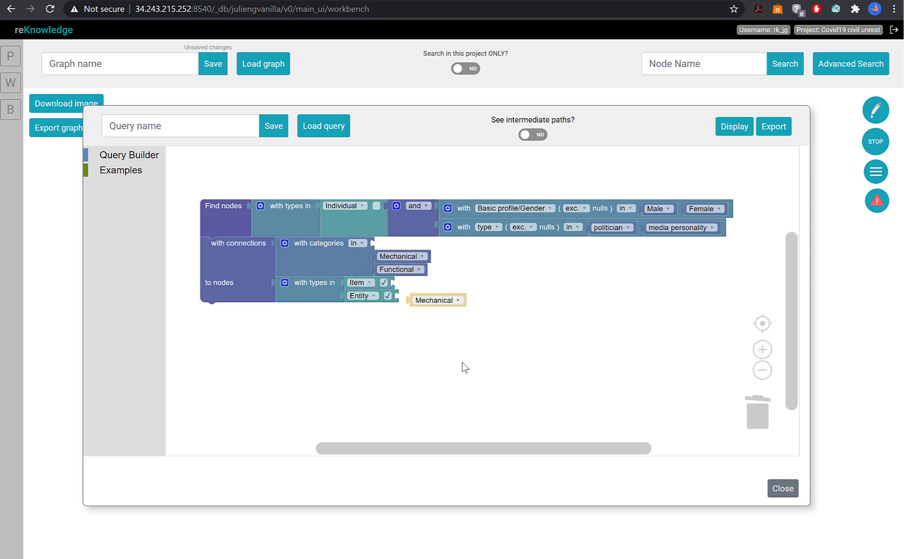
pyautogui.moveTo(435, 301); pyautogui.dragTo(397, 243)
pyautogui.click(410, 243)
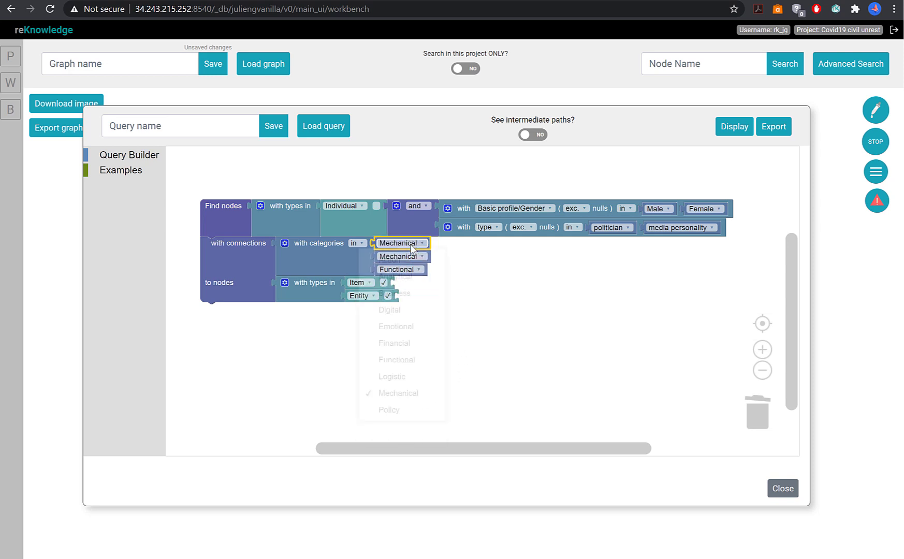
pyautogui.click(394, 284)
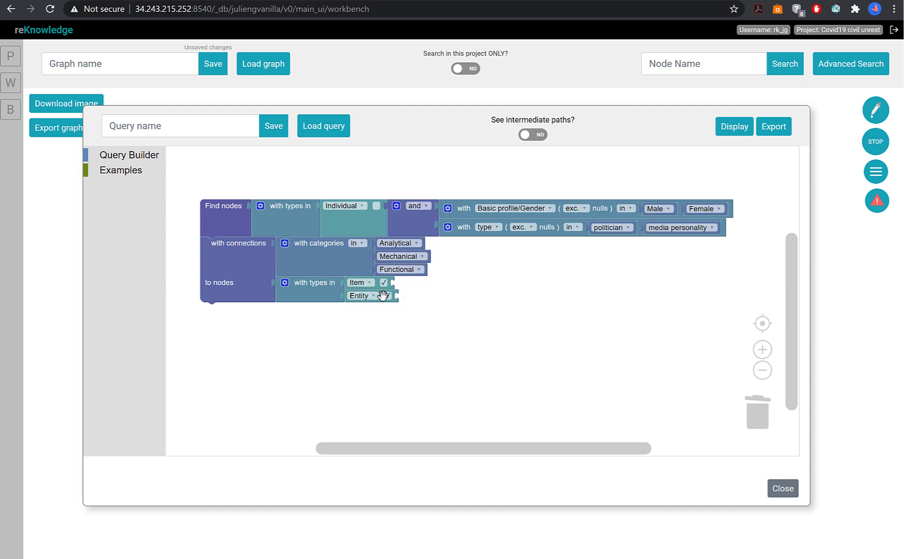
# Display the query results as a graph and examine the connections of the politicians and media personalities
pyautogui.click(728, 134)
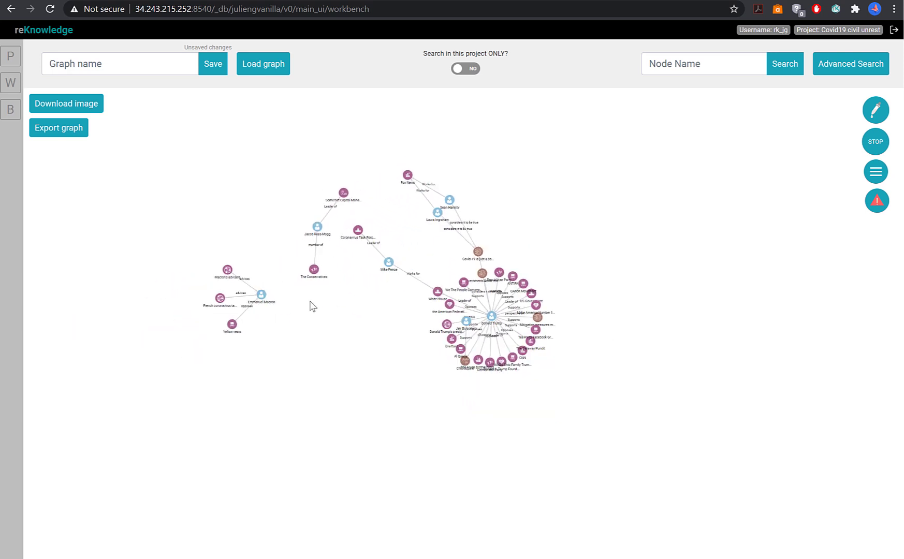
pyautogui.scroll(5, 332, 327)
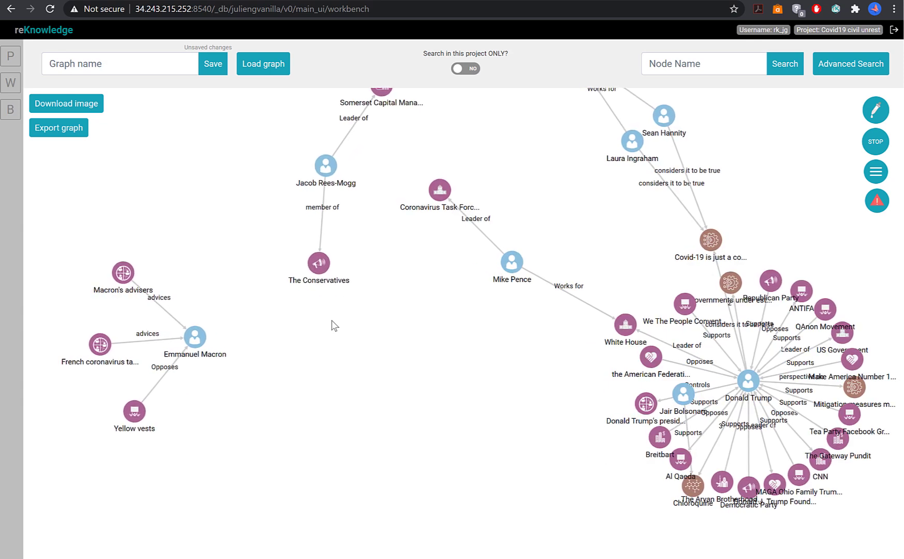
pyautogui.scroll(-2, 333, 323)
pyautogui.moveTo(342, 321); pyautogui.dragTo(320, 346)
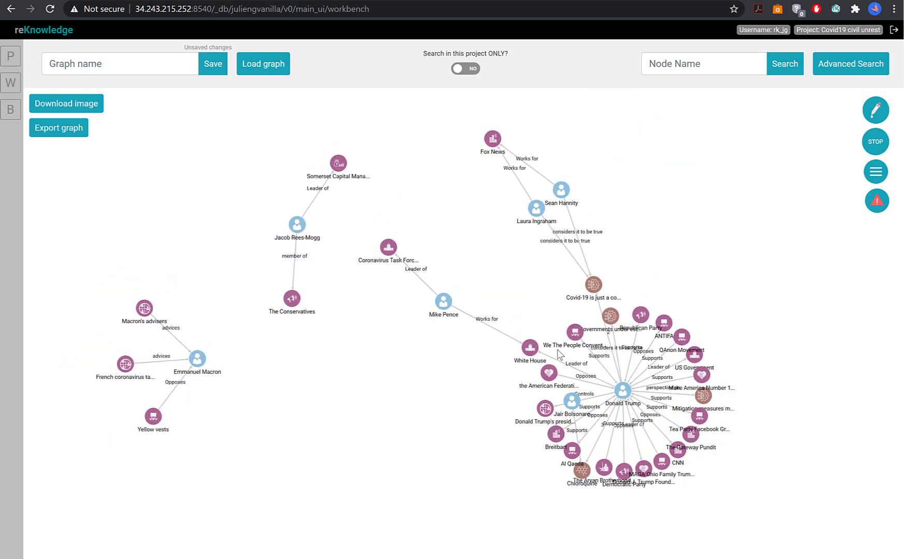
pyautogui.moveTo(409, 395); pyautogui.dragTo(384, 395)
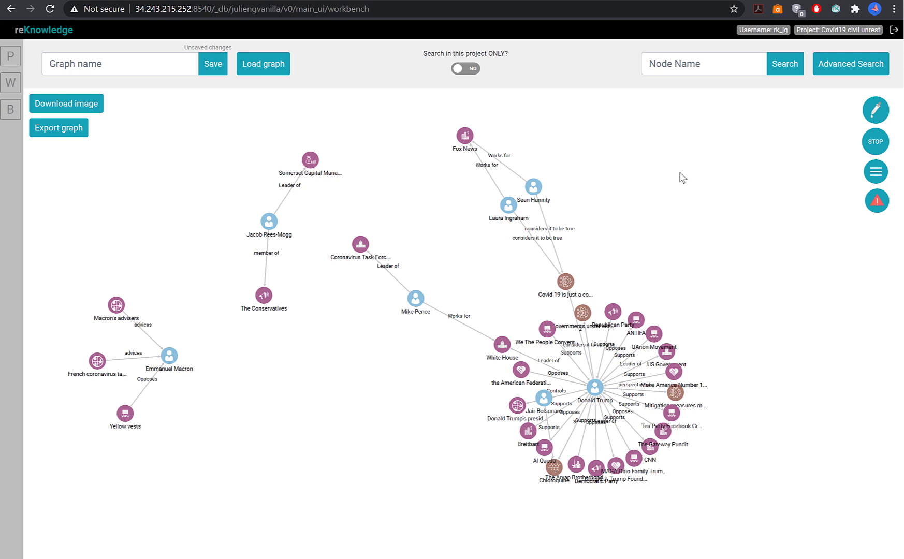
# Search for nodes by the name "mitigation"
pyautogui.write('mitigation')
pyautogui.press('Return')
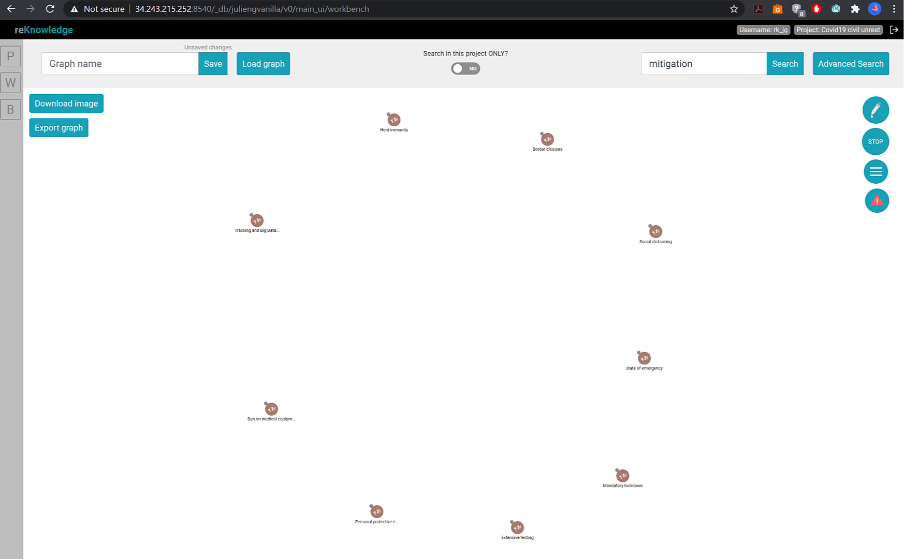
# In the advanced search query, set the start date limit of the enacted connections to 2020-02-15
pyautogui.click(839, 69)
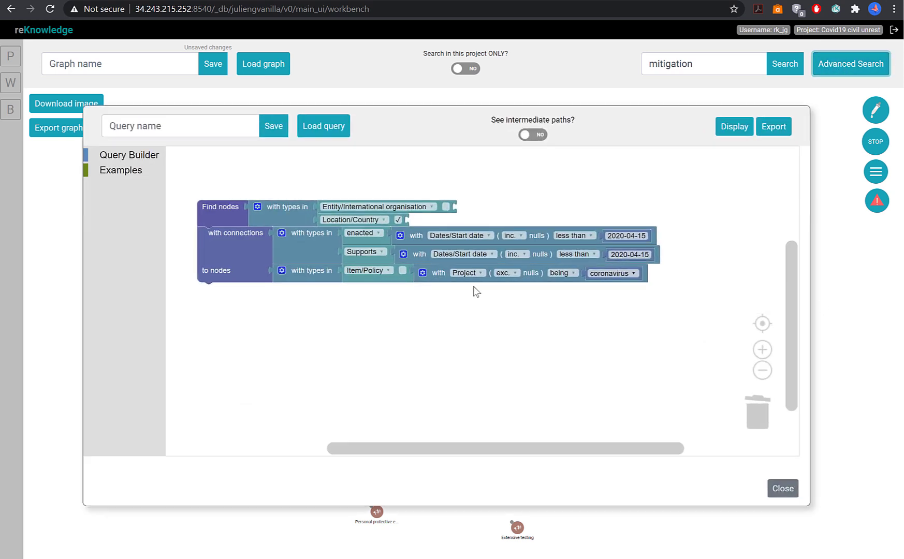
pyautogui.moveTo(216, 217); pyautogui.dragTo(202, 204)
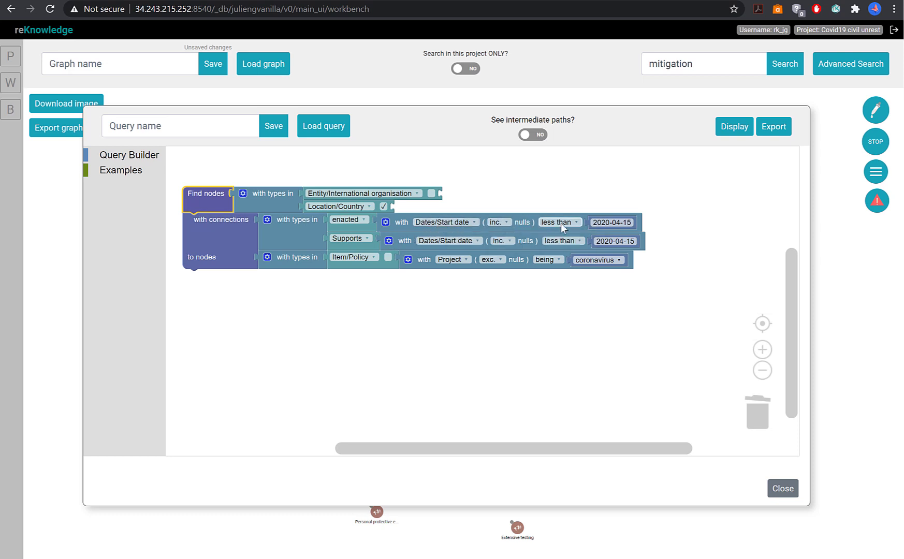
pyautogui.click(615, 223)
pyautogui.click(615, 223)
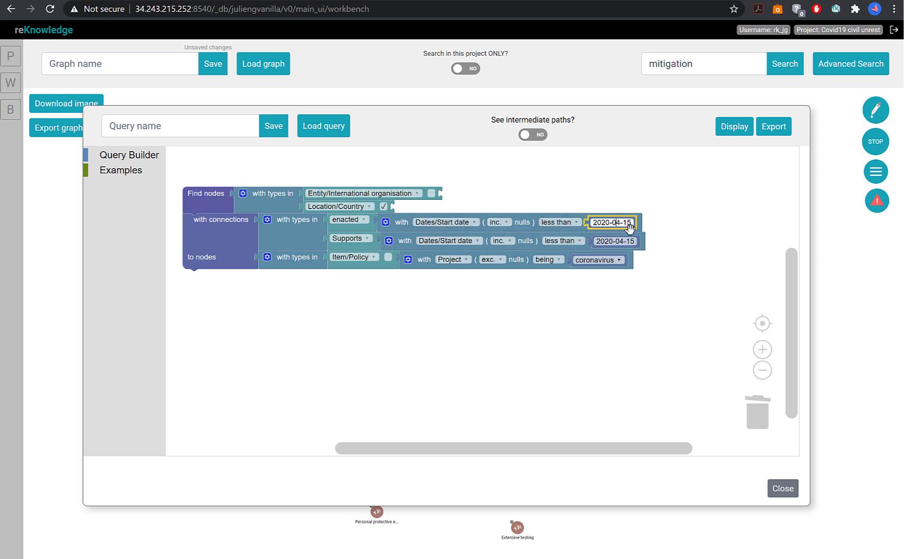
pyautogui.hotkey('shift', 'Right')
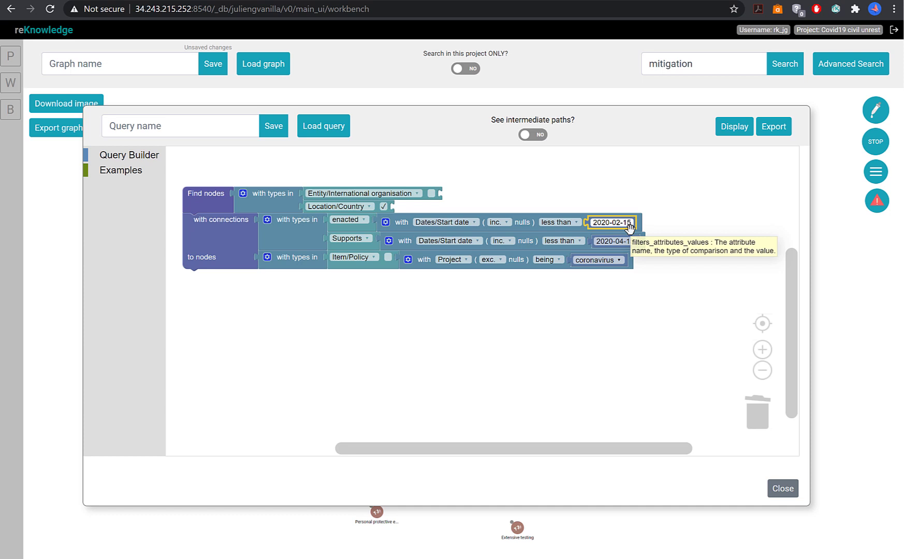
# Set the start date limit of the Supports connections to 2020-02-15 and display the query results
pyautogui.click(615, 241)
pyautogui.press('Right')
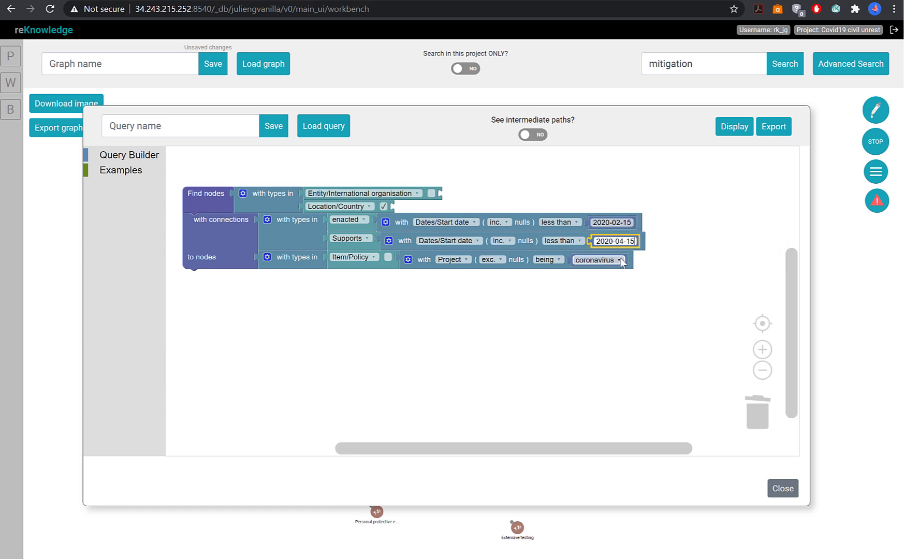
pyautogui.press('Left')
pyautogui.press('Left')
pyautogui.press('Left')
pyautogui.press('Left')
pyautogui.write('2')
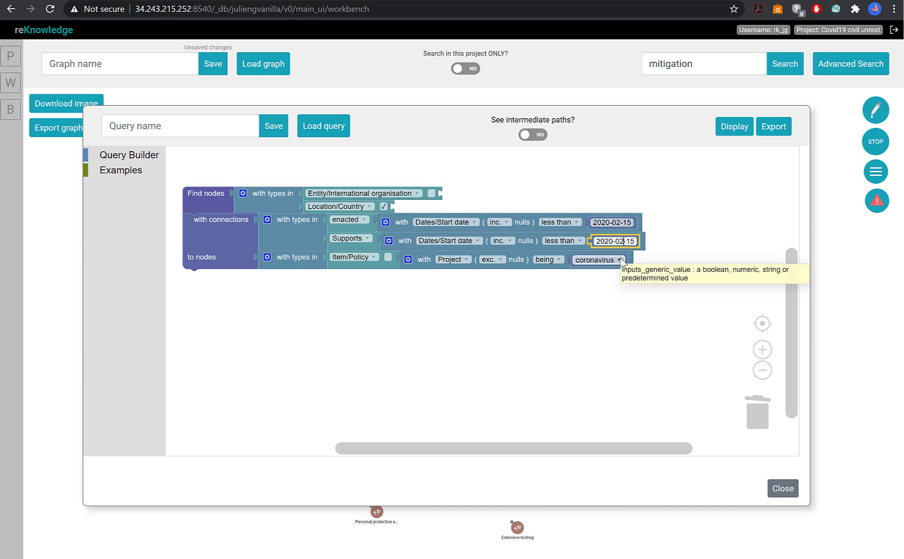
pyautogui.click(676, 201)
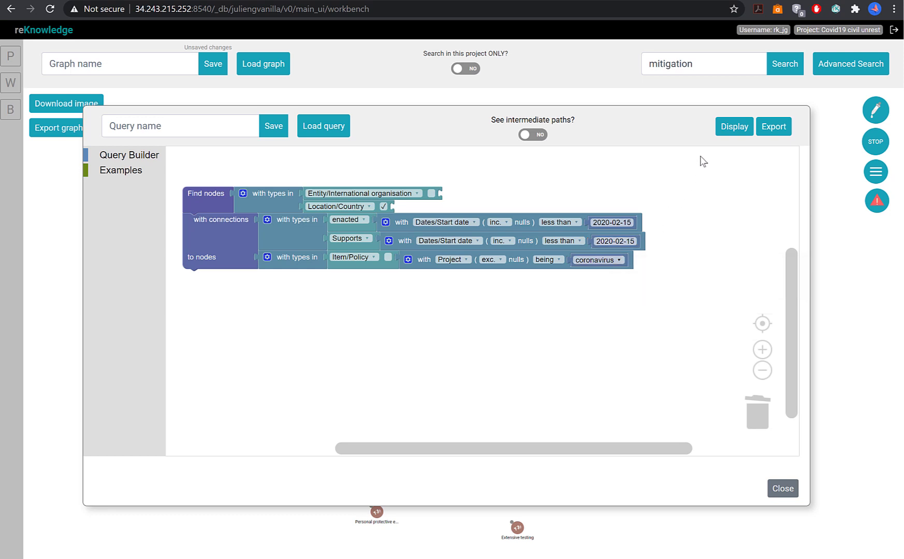
pyautogui.click(733, 127)
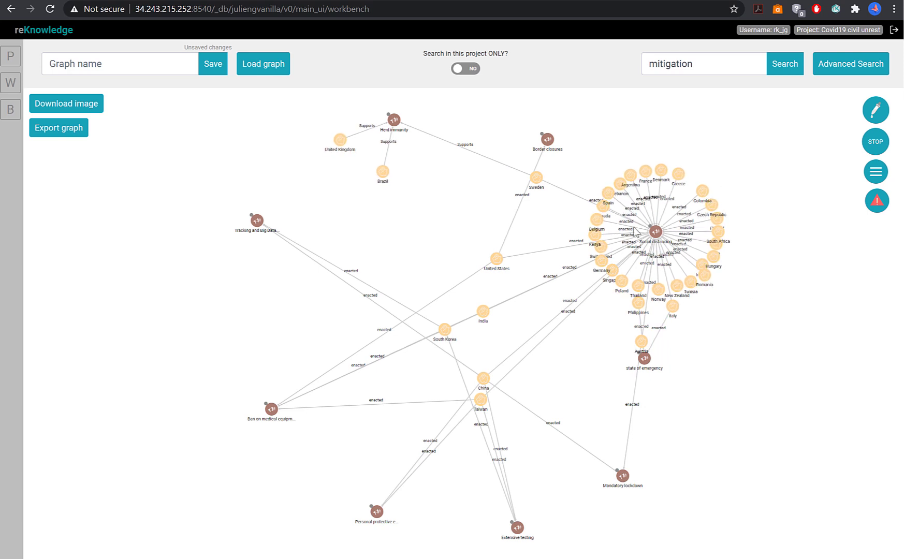
# Reopen the advanced query and set the start date limits of the enacted and Supports connections to 2020-04-15
pyautogui.click(843, 66)
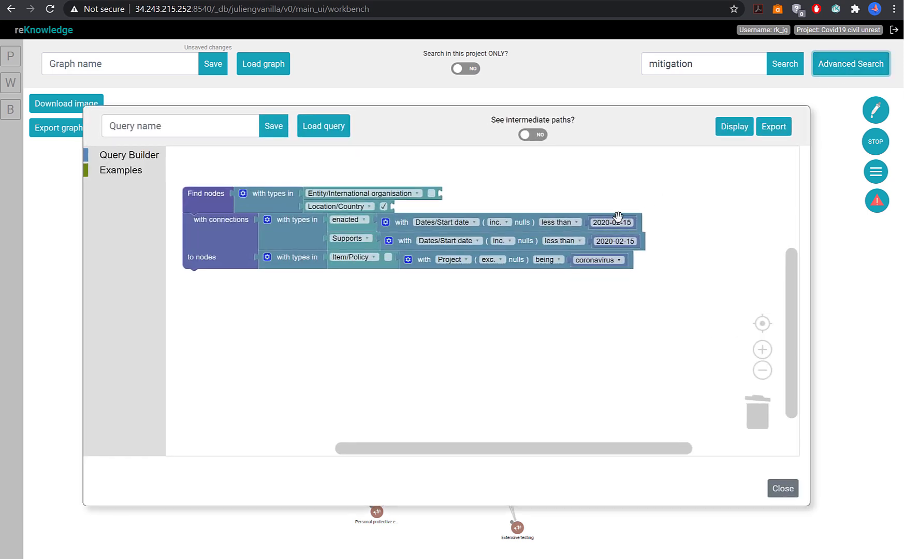
pyautogui.click(616, 223)
pyautogui.click(620, 222)
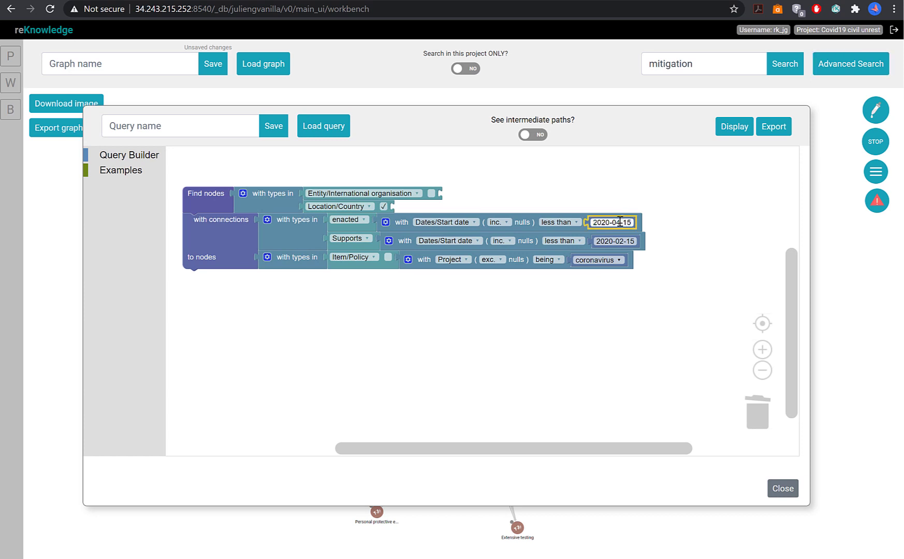
pyautogui.click(622, 242)
pyautogui.click(625, 242)
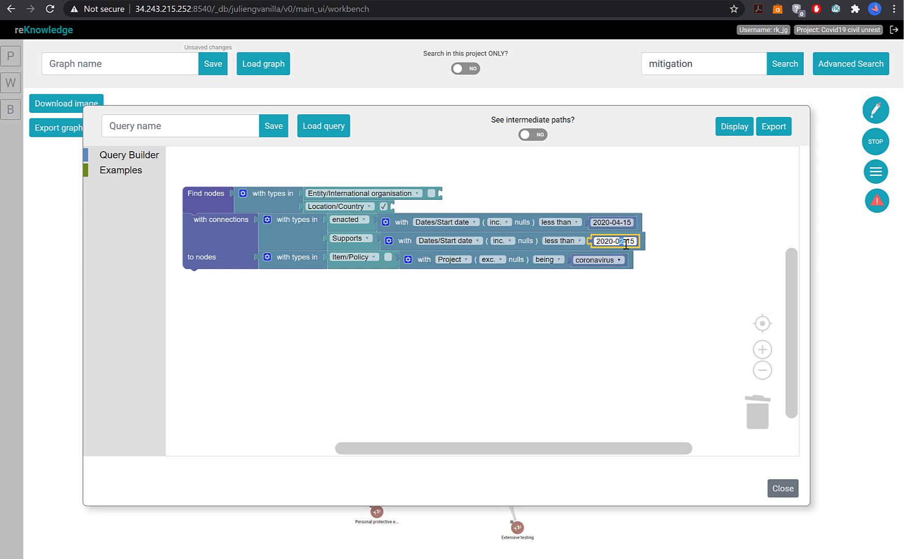
# Display the query results and move the medical equipment ban and personal protective equipment nodes outward from the crowded centre of the graph
pyautogui.click(735, 128)
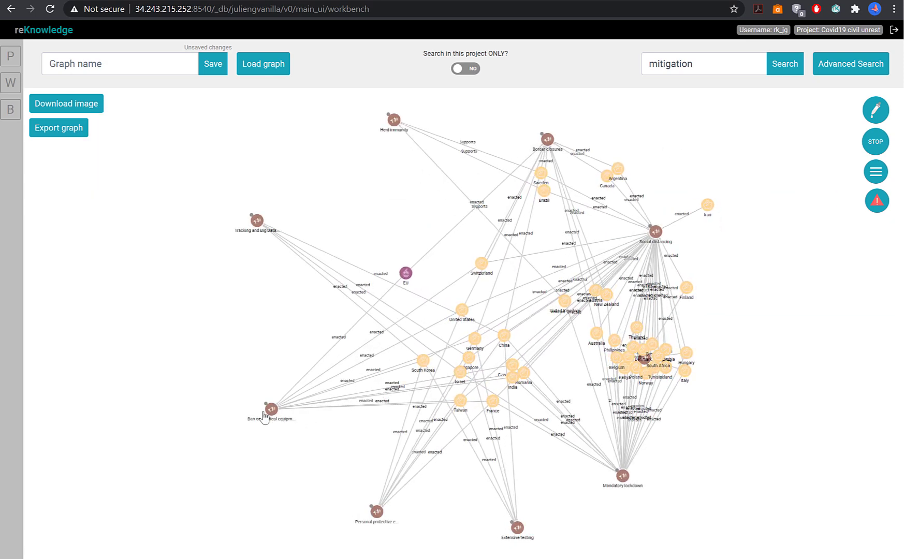
pyautogui.moveTo(272, 414); pyautogui.dragTo(211, 343)
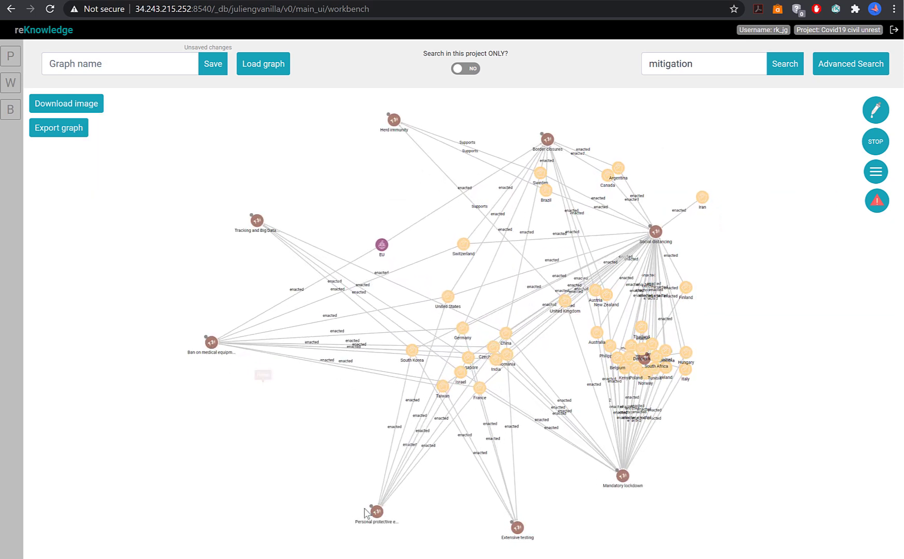
pyautogui.moveTo(377, 511); pyautogui.dragTo(280, 483)
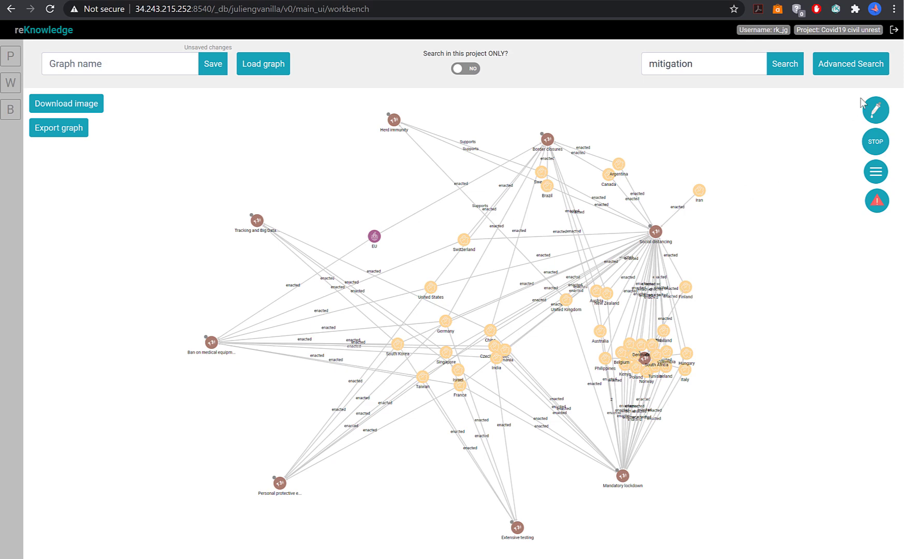
# Save the advanced query as mitigation_query and check for it in the list of saved queries
pyautogui.click(867, 66)
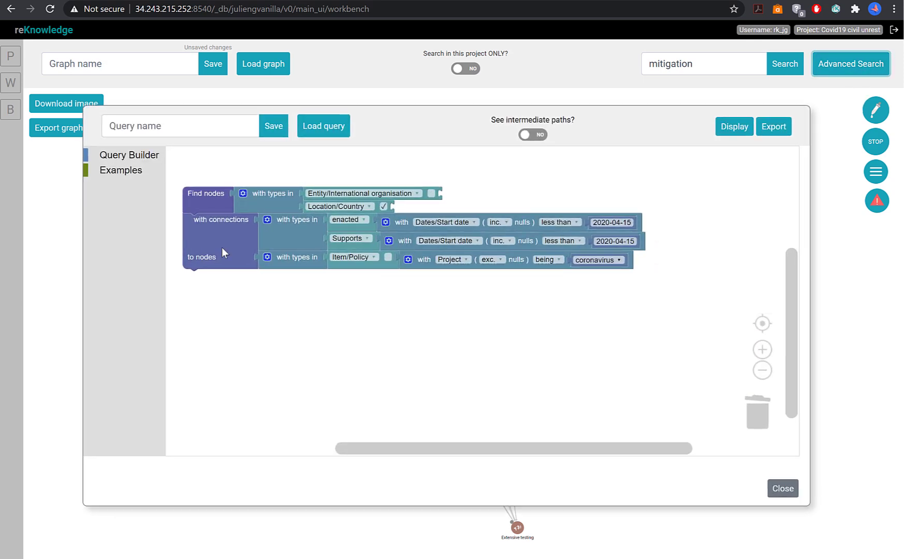
pyautogui.click(177, 128)
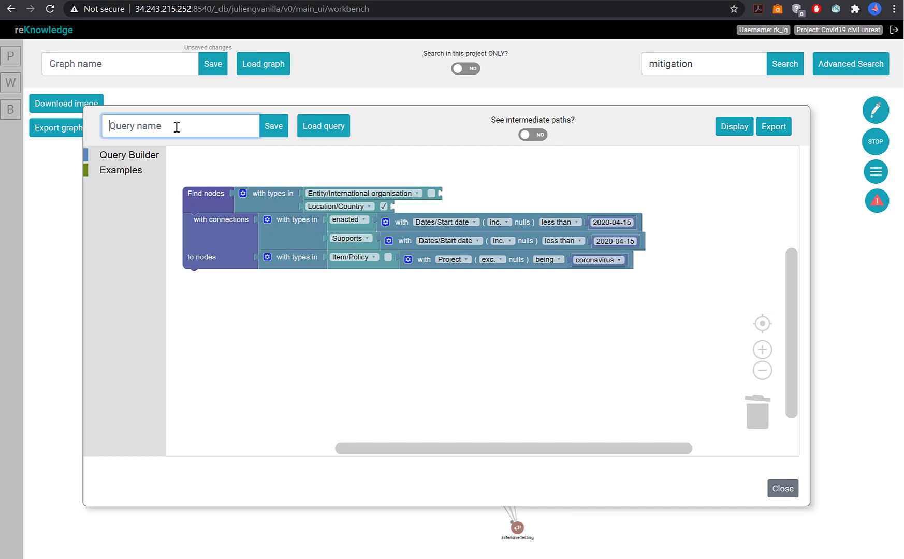
pyautogui.write('mitigation_query')
pyautogui.click(267, 129)
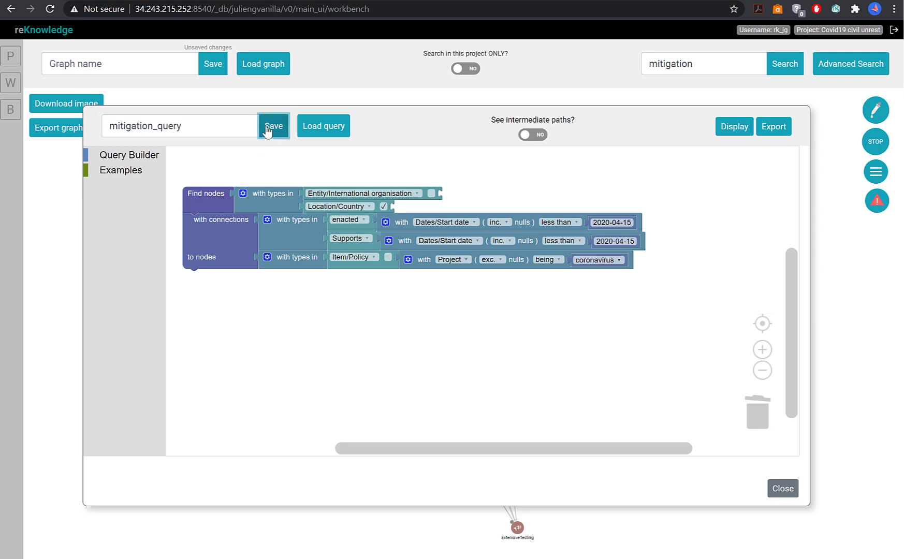
pyautogui.click(338, 126)
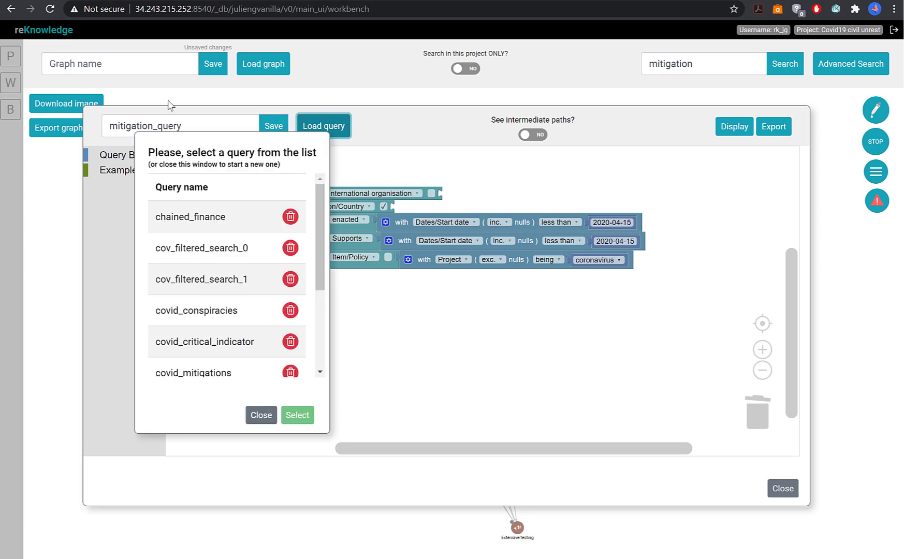
pyautogui.scroll(-3, 223, 274)
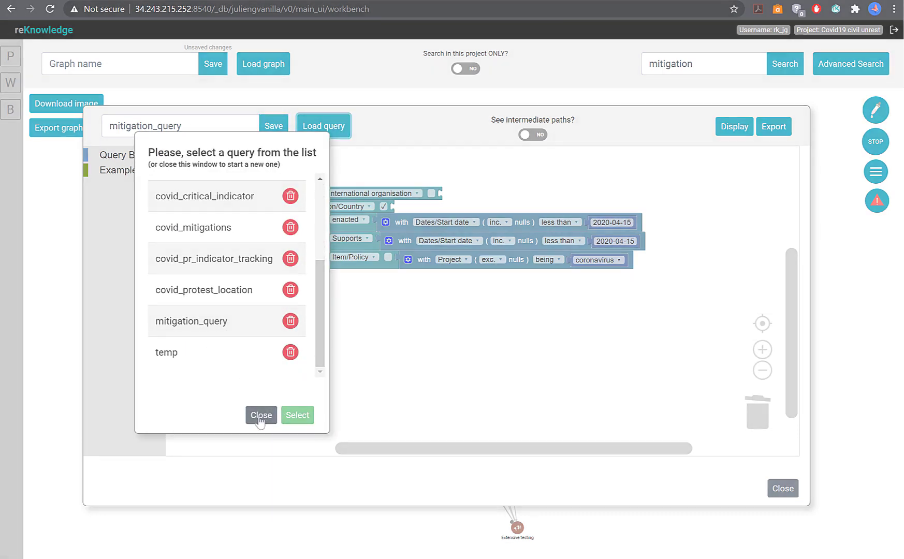